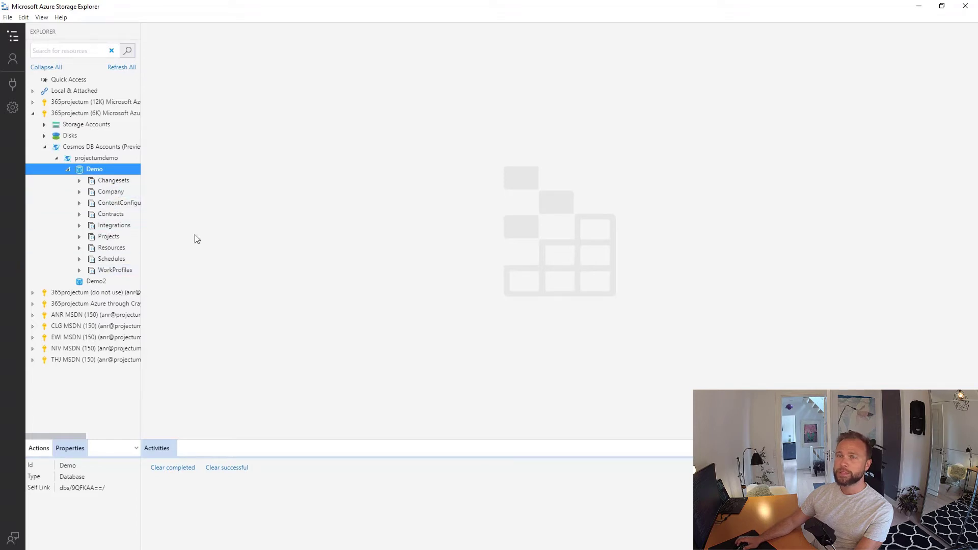
# - Refresh the Demo2 database under the projectumdemo Cosmos DB account to check its collections
pyautogui.click(95, 283)
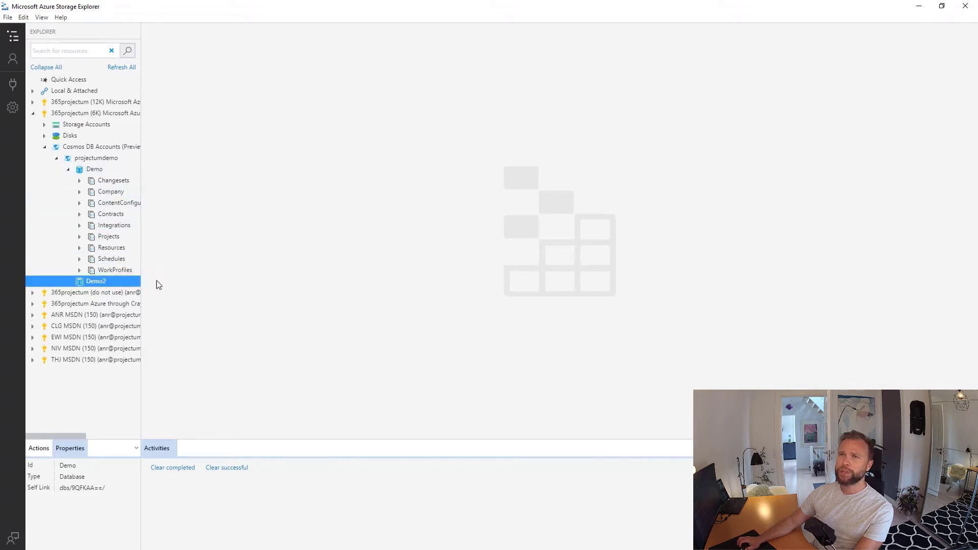
pyautogui.rightClick(89, 282)
pyautogui.click(114, 349)
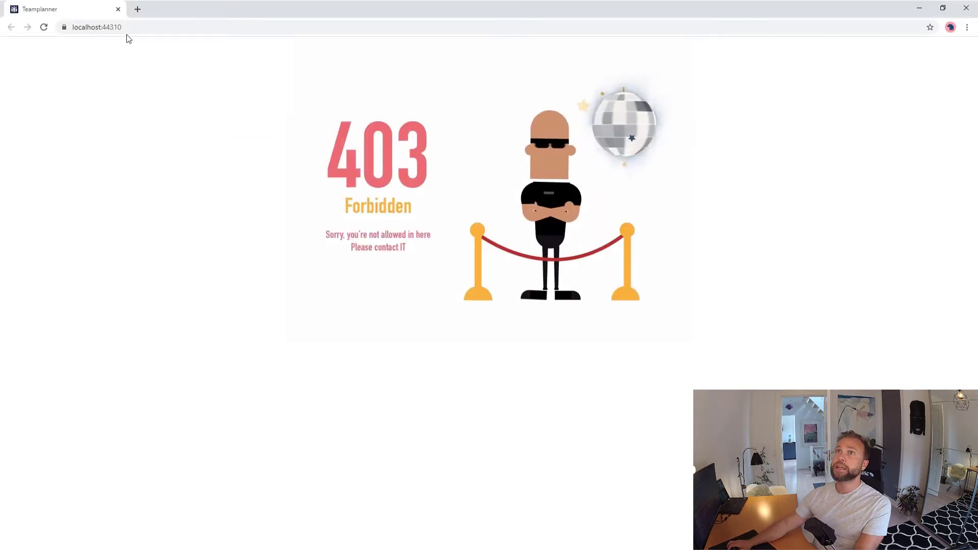
# - Load the localhost:44310 address extended with /api/plugin/teamplanner/ and the plugin's GUID key in the browser
pyautogui.click(168, 27)
pyautogui.click(238, 28)
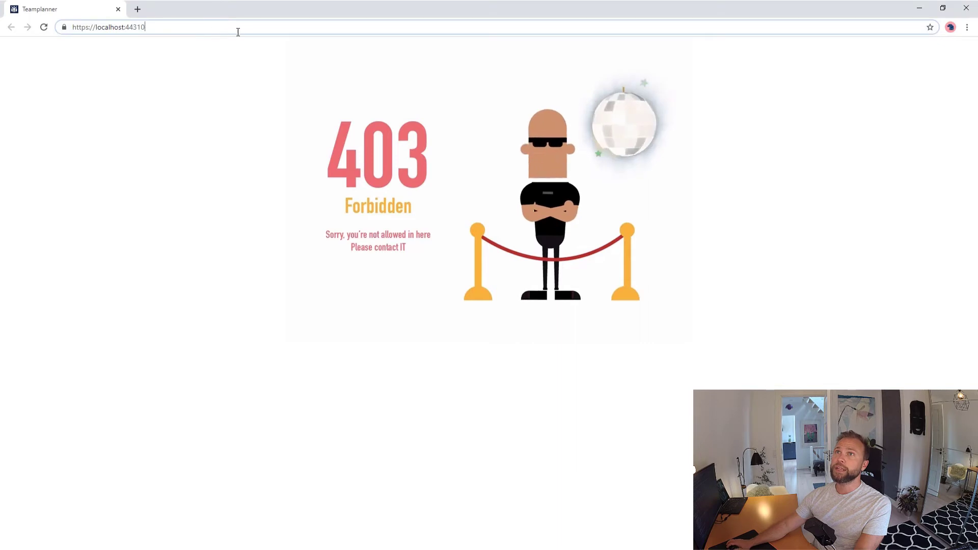
pyautogui.write('/api/plugin/teamplanner/C0639C08-52D2-4C11-AB35-99BE04E28D47')
pyautogui.press('Return')
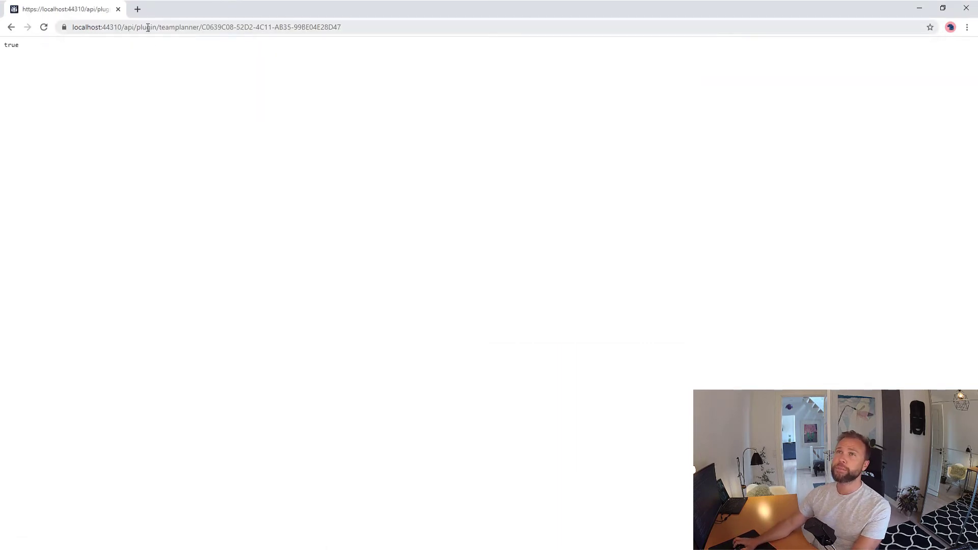
pyautogui.click(133, 27)
pyautogui.click(124, 28)
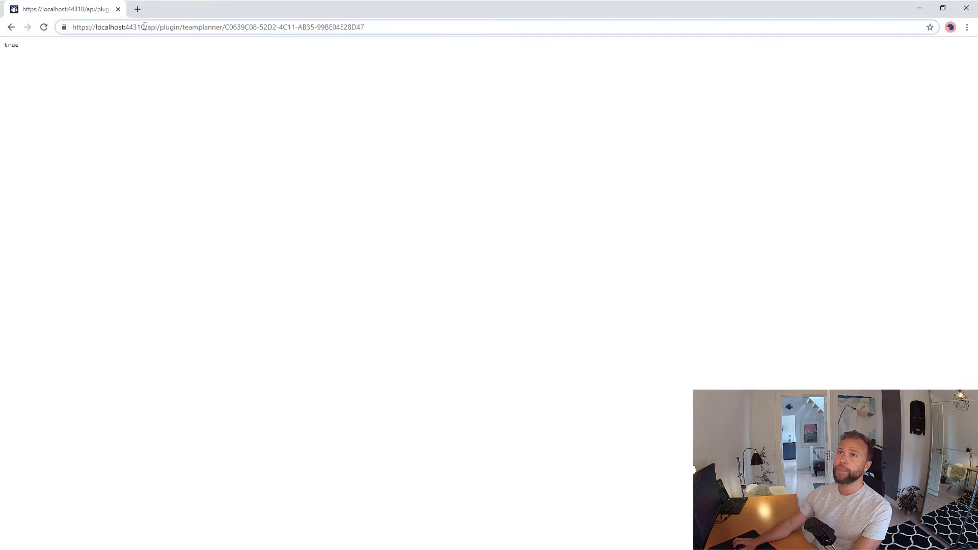
pyautogui.moveTo(145, 26); pyautogui.dragTo(393, 28)
pyautogui.press('BackSpace')
pyautogui.press('Return')
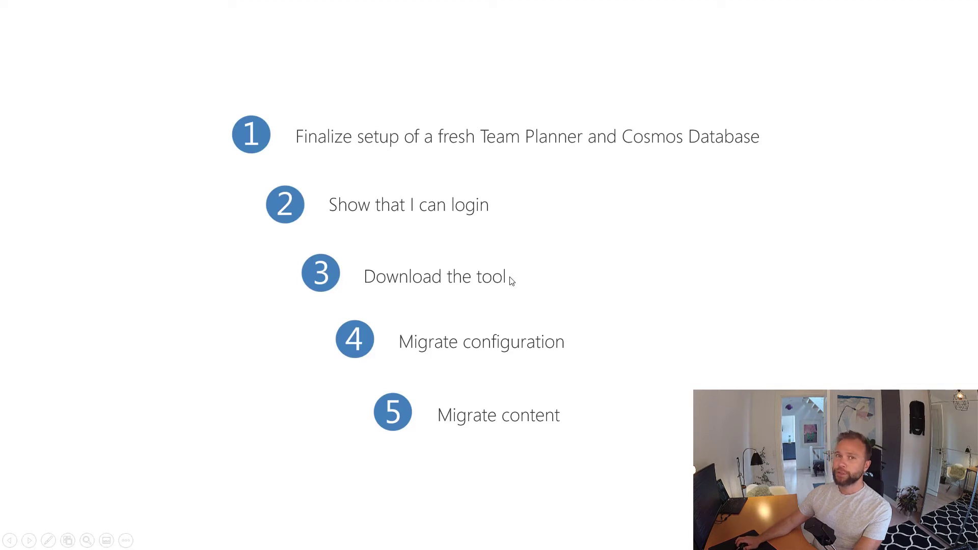
# - Download TeamPlanner Clone Tool.zip from the link on the tool slide and show the file in its download folder
pyautogui.click(542, 277)
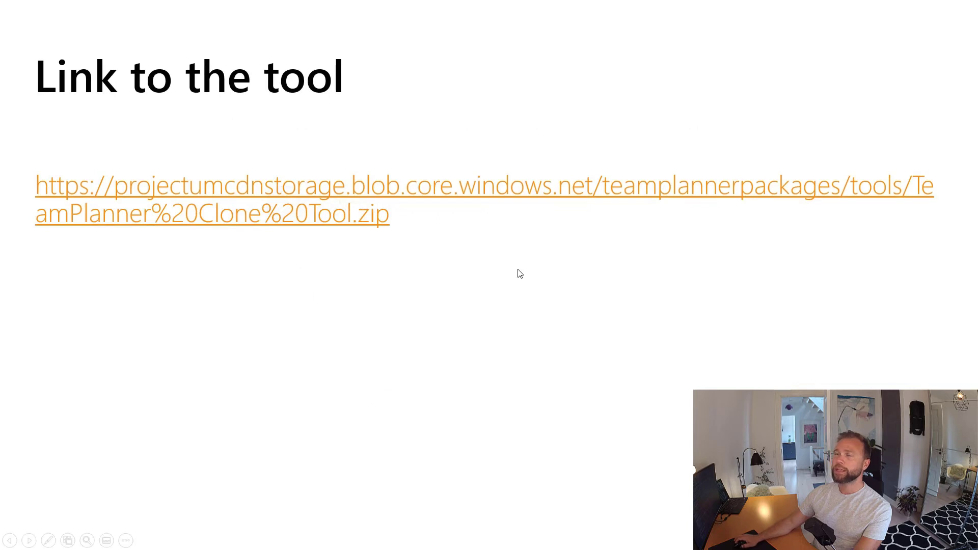
pyautogui.click(298, 222)
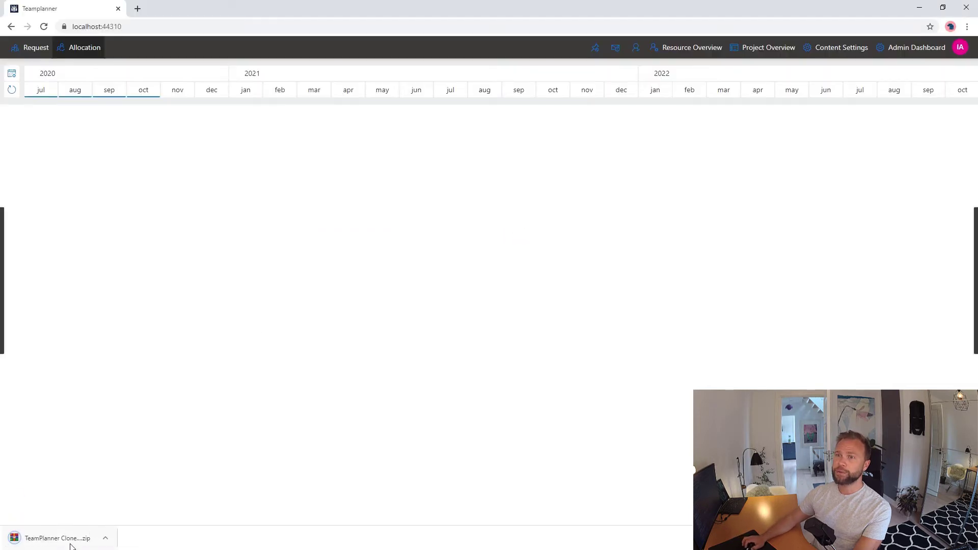
pyautogui.click(105, 537)
pyautogui.click(174, 504)
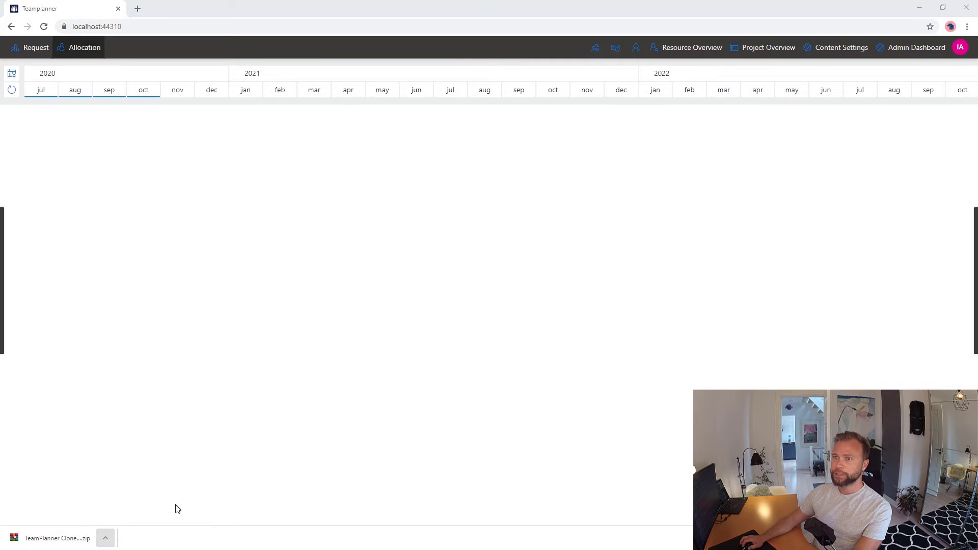
# - Extract TeamPlanner Clone Tool.zip into its own folder and install the application from setup.exe
pyautogui.rightClick(343, 109)
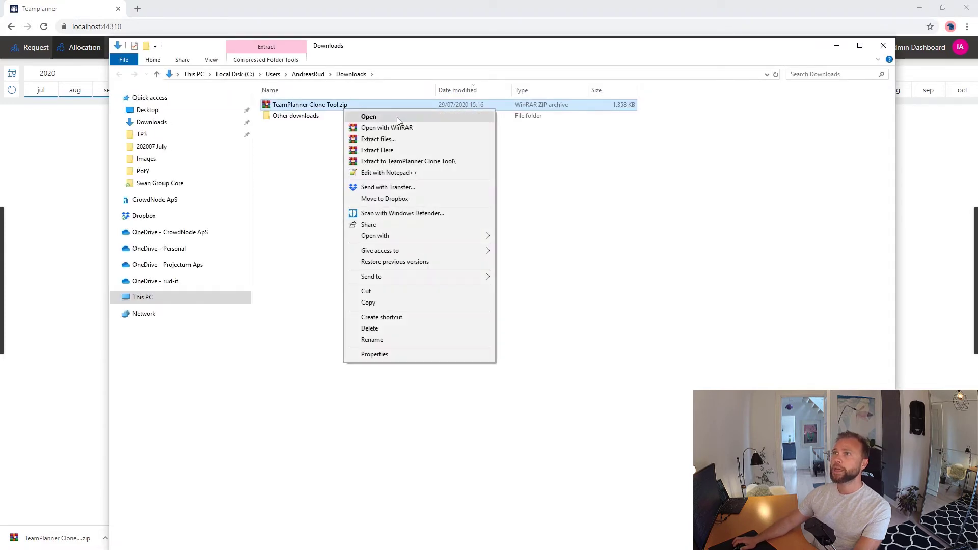
pyautogui.click(402, 161)
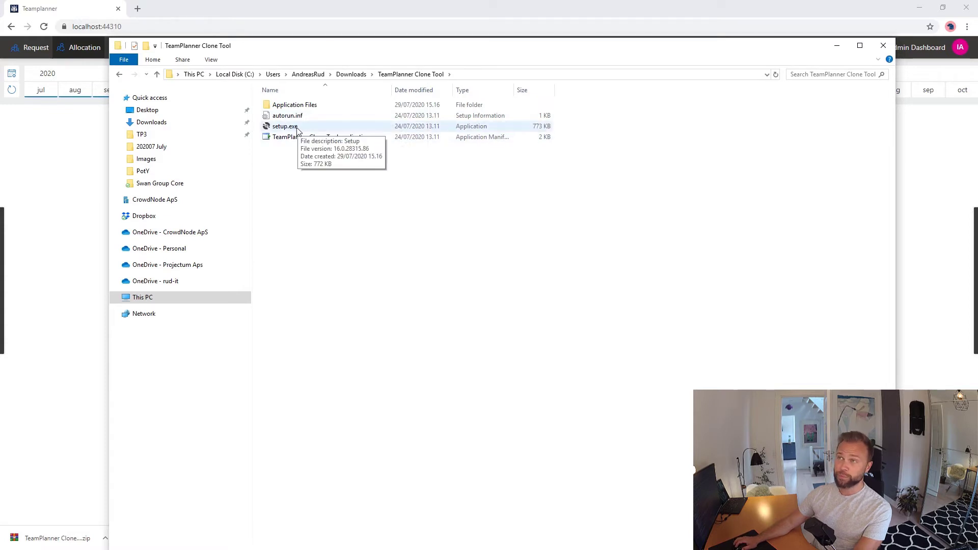
pyautogui.doubleClick(313, 127)
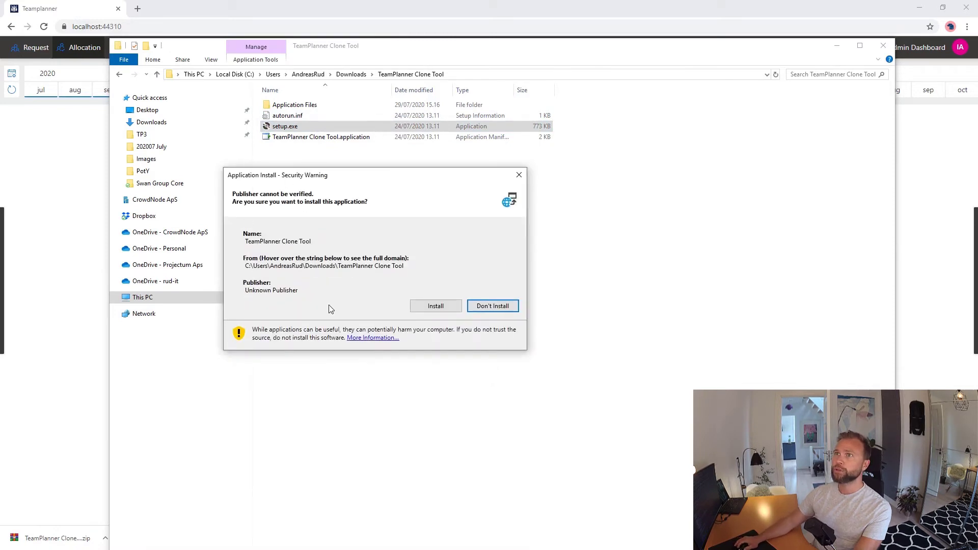
pyautogui.click(435, 306)
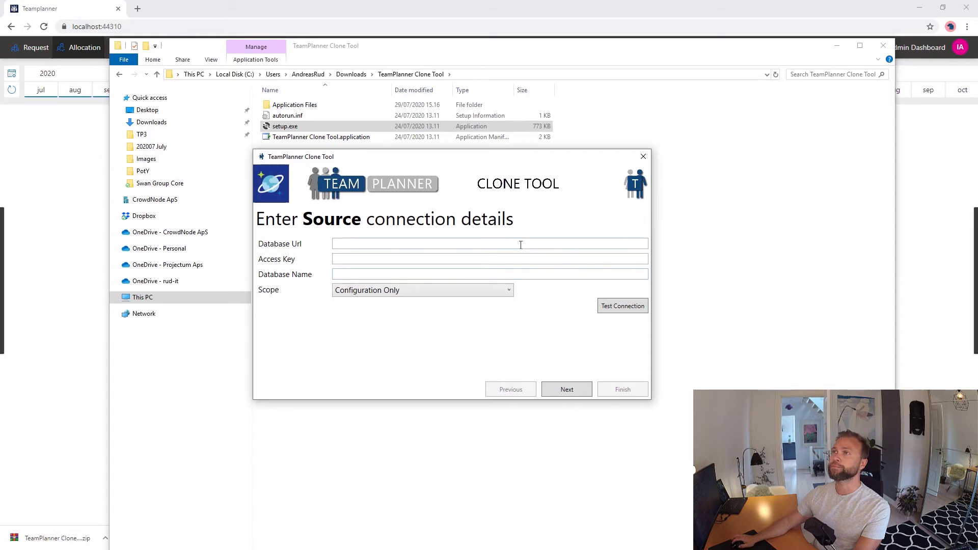
# - Advance the slide show to the migration agenda and return to the TeamPlanner Clone Tool
pyautogui.rightClick(502, 388)
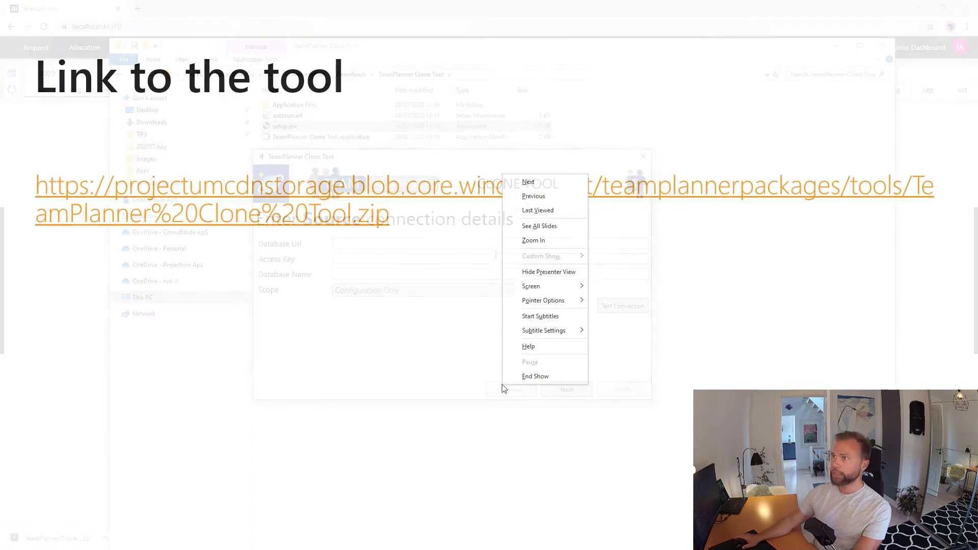
pyautogui.click(528, 182)
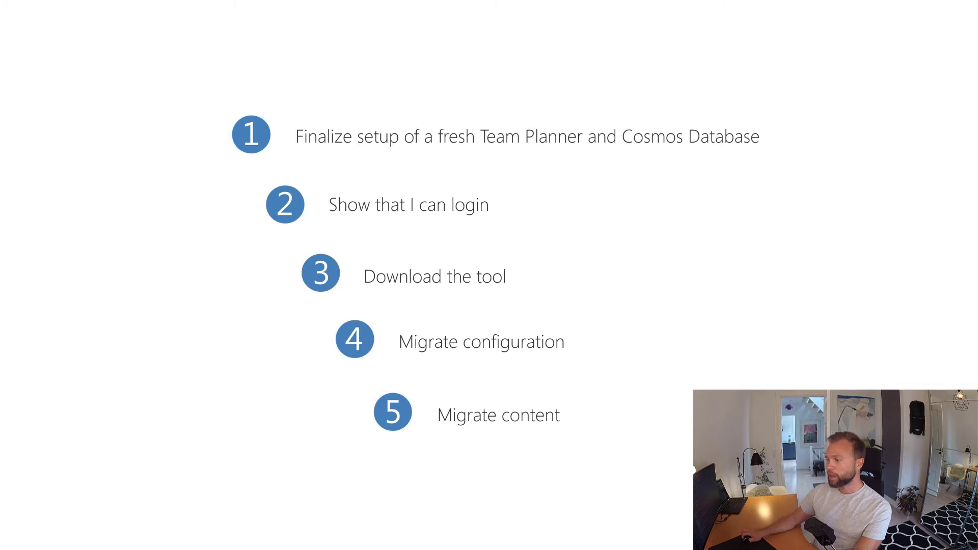
pyautogui.hotkey('alt', 'Tab')
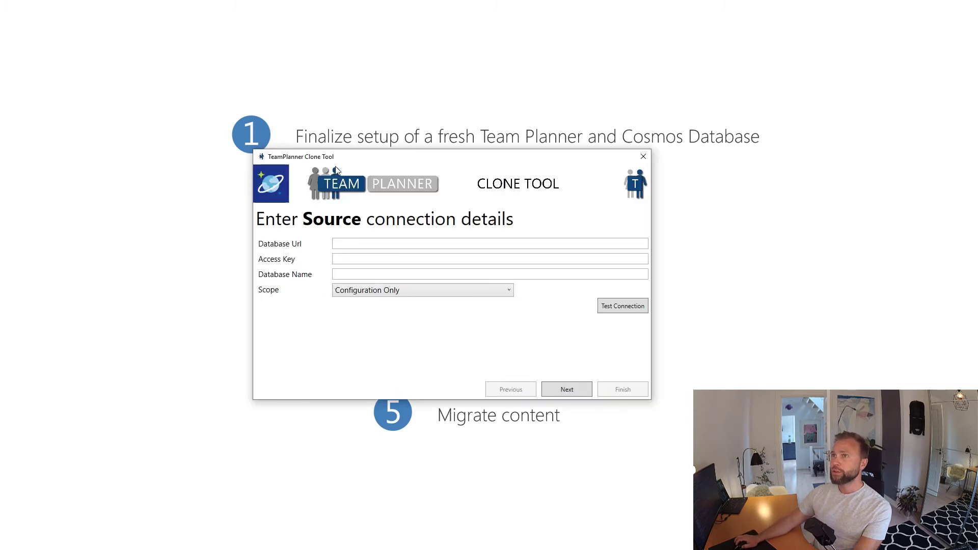
pyautogui.click(397, 294)
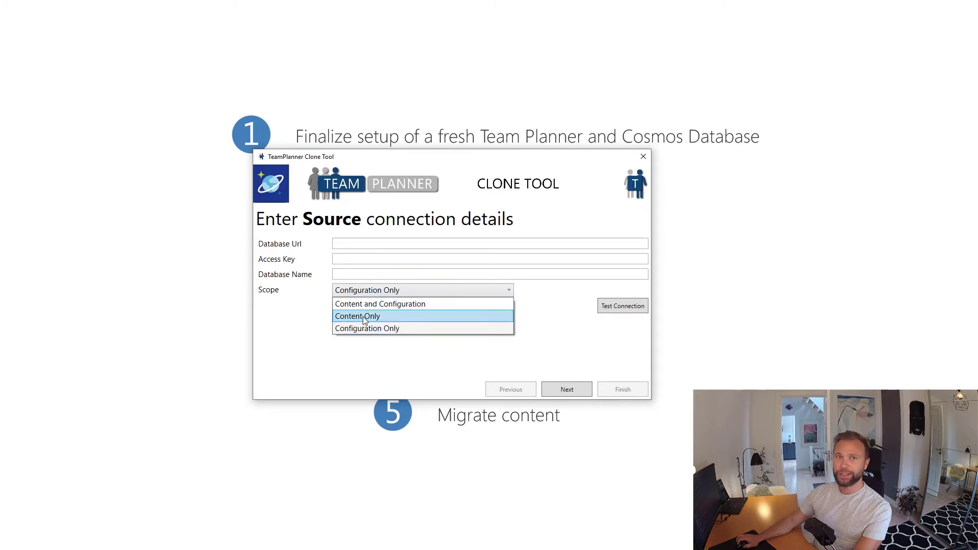
pyautogui.click(386, 329)
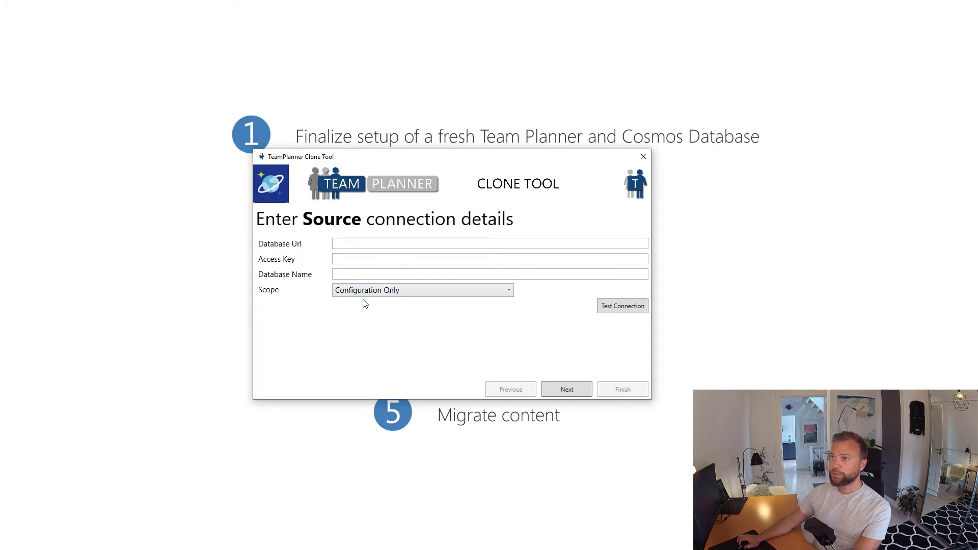
pyautogui.hotkey('alt', 'Tab')
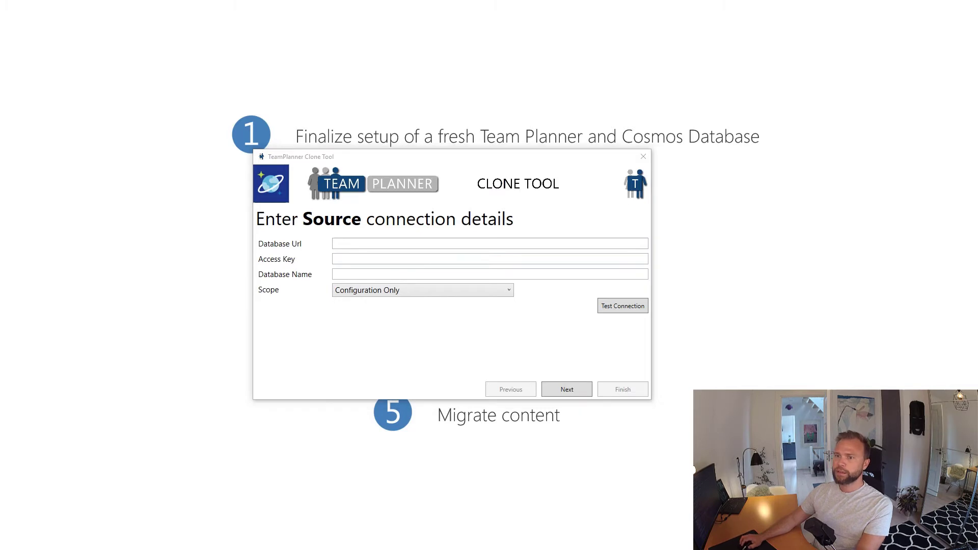
pyautogui.click(345, 245)
pyautogui.write('https://projectumdemo.documents.azure.com:443/')
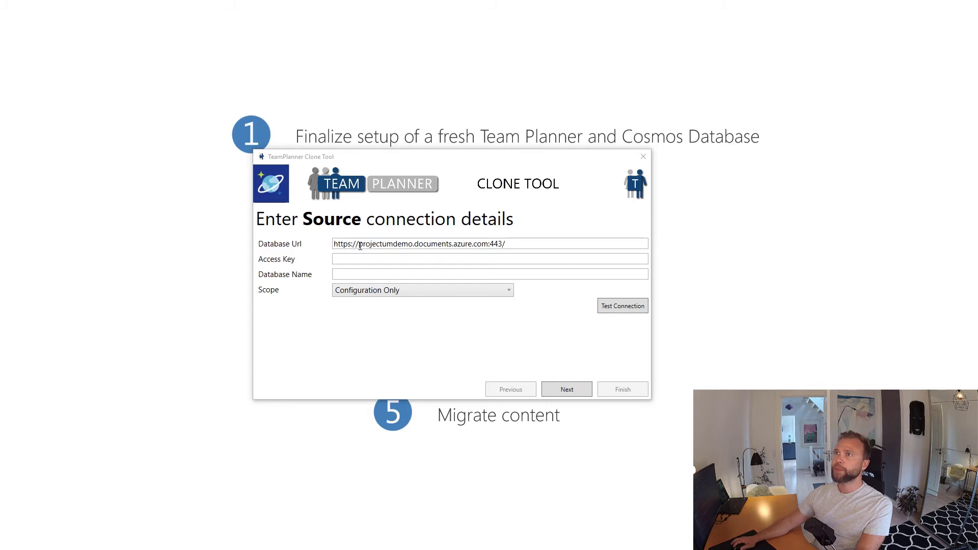
pyautogui.click(344, 259)
pyautogui.hotkey('ctrl', 'v')
pyautogui.click(345, 275)
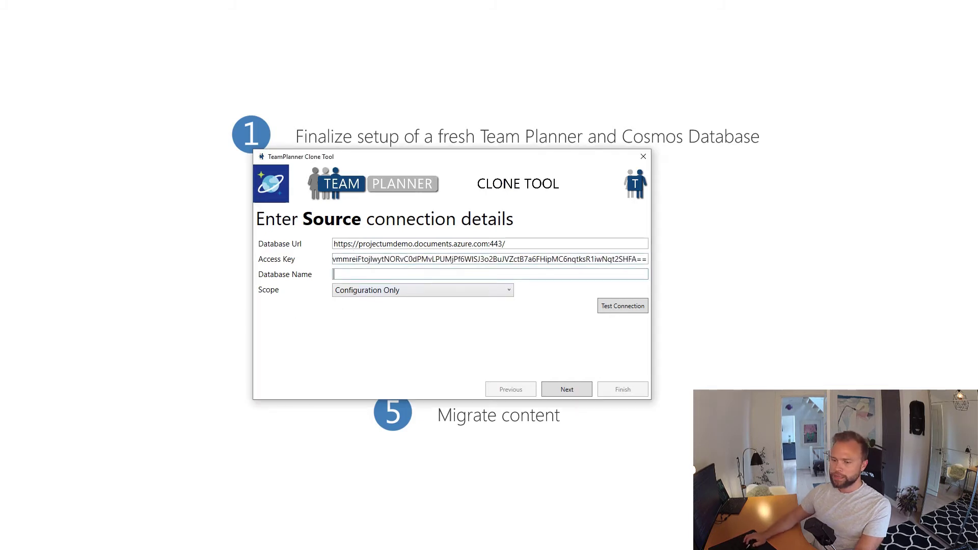
# - Check the source database's name in Azure Storage Explorer and enter Demo as the Database Name in the Clone Tool
pyautogui.hotkey('alt', 'Tab')
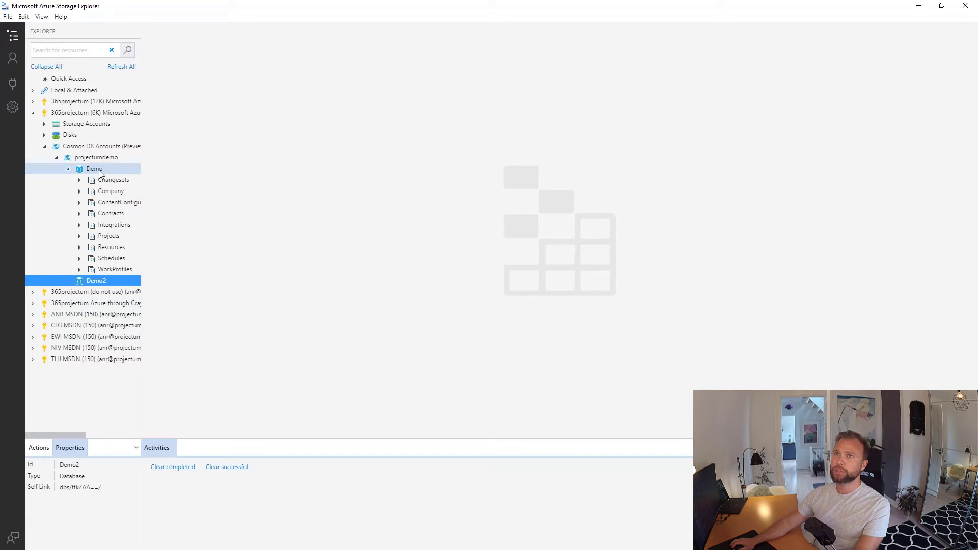
pyautogui.hotkey('alt', 'Tab')
pyautogui.write('Dem')
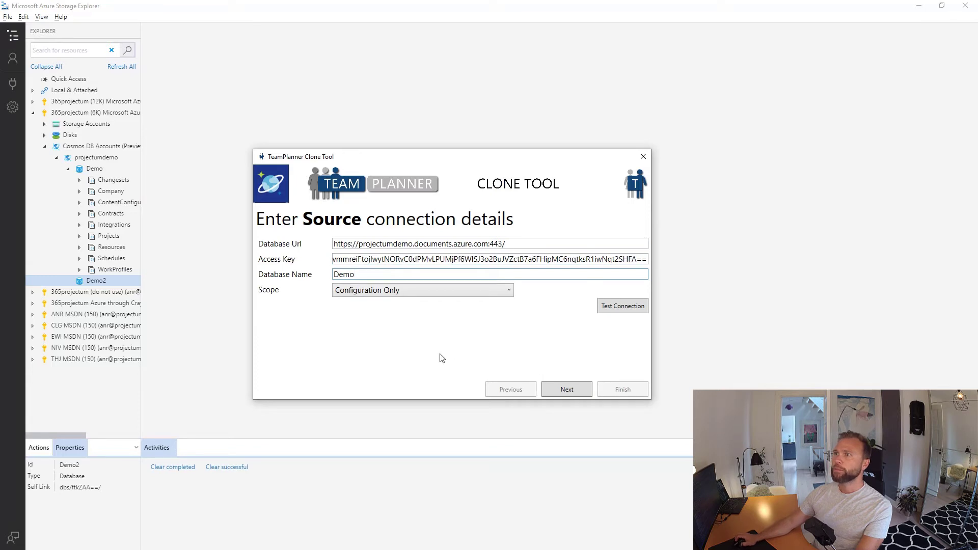
# - Switch to Azure Storage Explorer and refresh the Demo2 database to list its collections
pyautogui.click(100, 281)
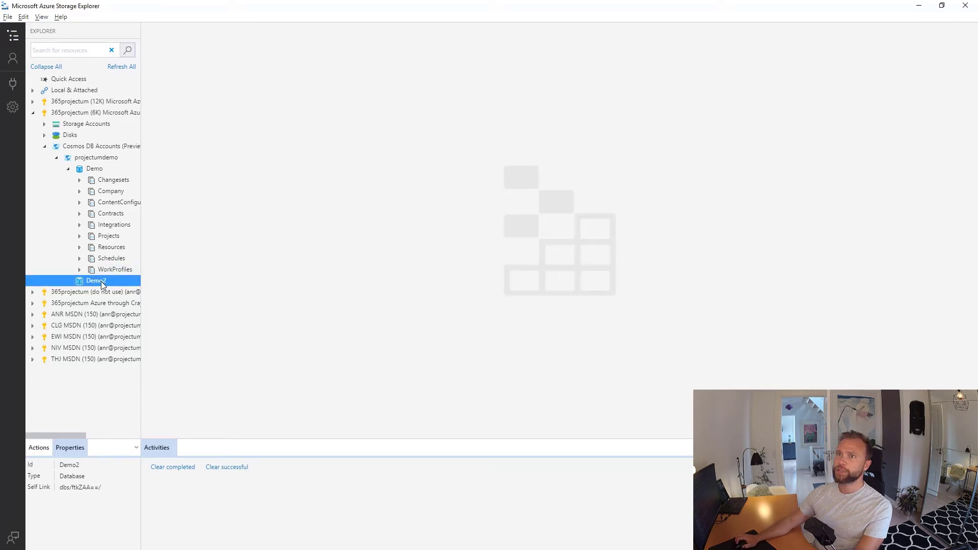
pyautogui.rightClick(101, 281)
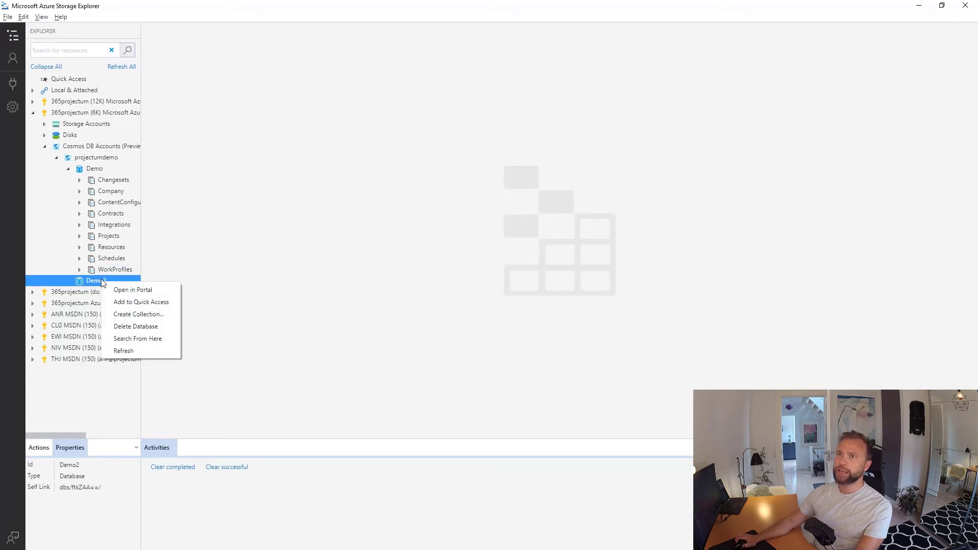
pyautogui.click(124, 351)
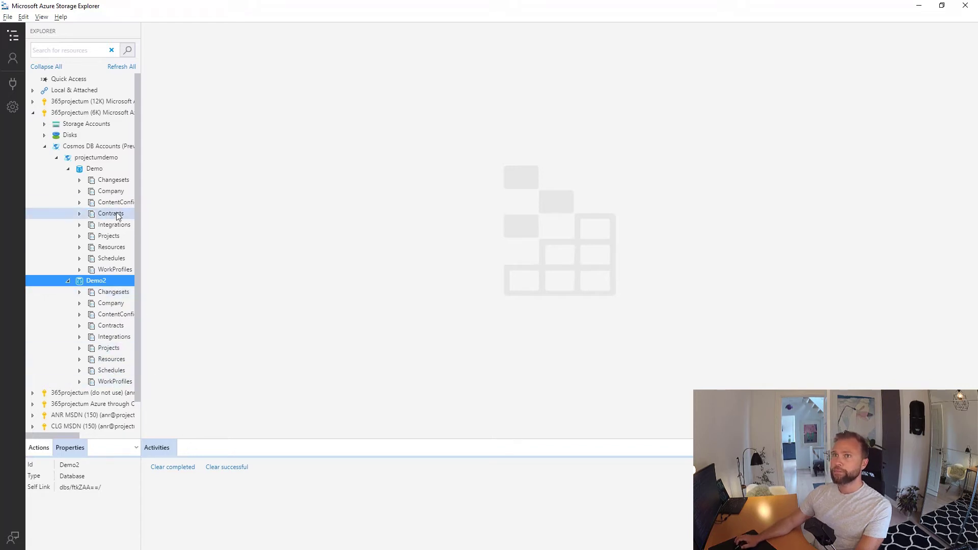
# - Examine the DisplayName in the Demo database's Company document, and close the document view
pyautogui.click(80, 191)
pyautogui.click(116, 203)
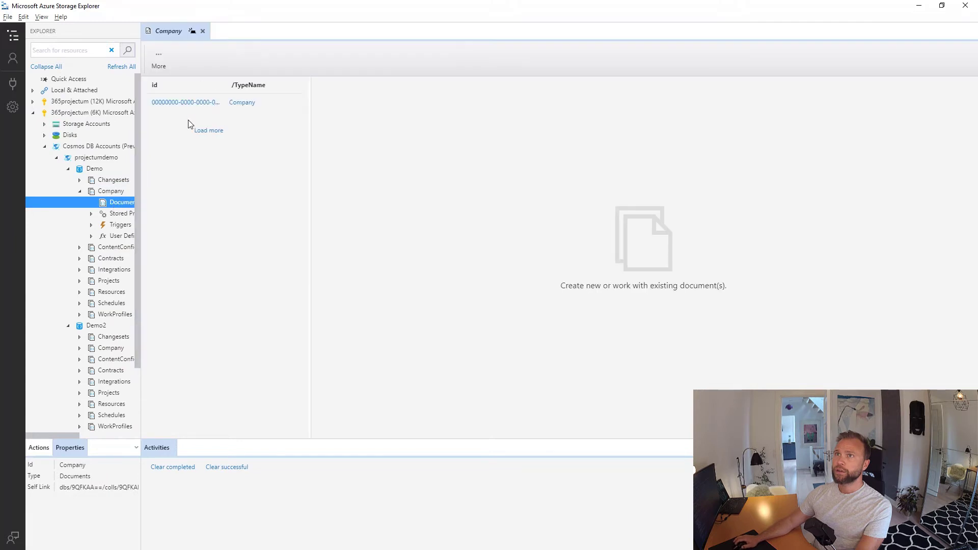
pyautogui.click(203, 103)
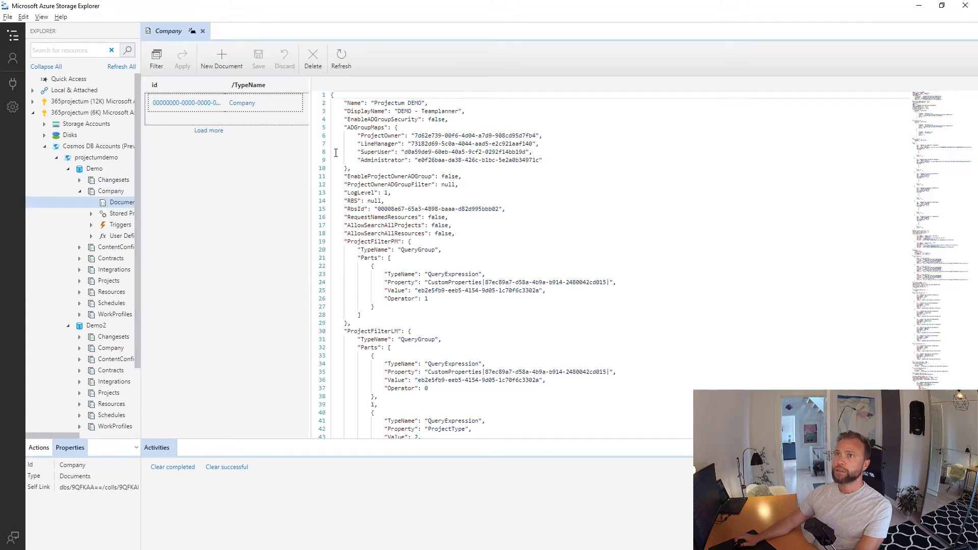
pyautogui.moveTo(399, 111); pyautogui.dragTo(457, 111)
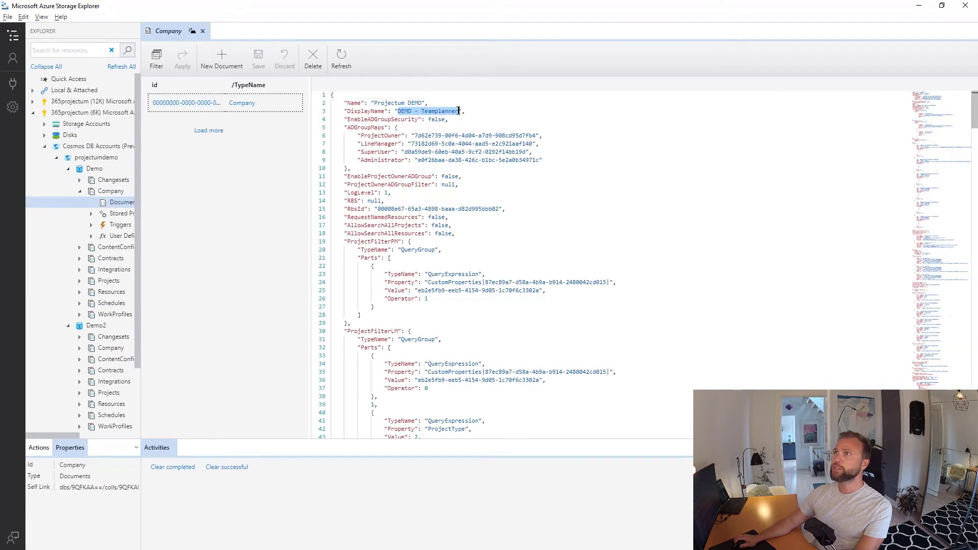
pyautogui.click(202, 30)
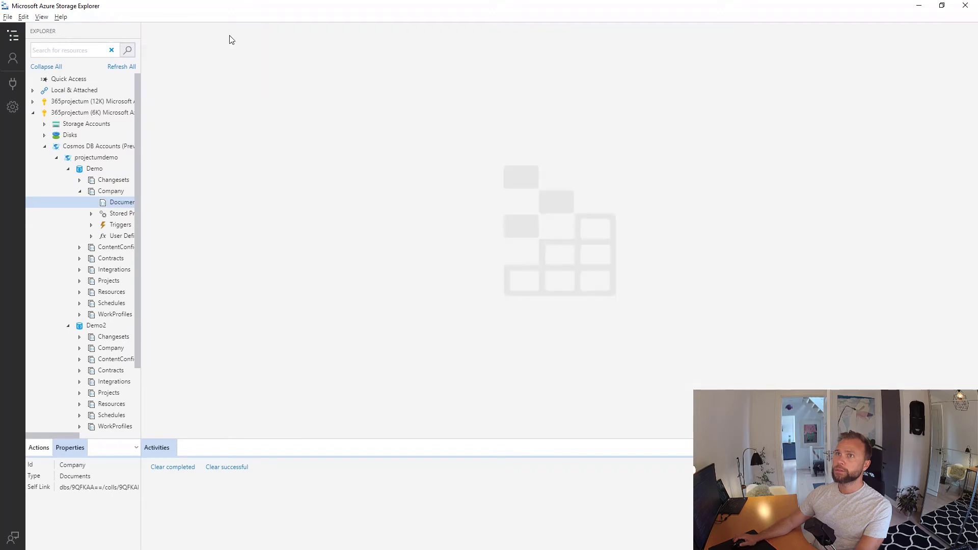
# - Open the Company document in the Demo2 database to examine its configuration
pyautogui.click(79, 349)
pyautogui.click(121, 359)
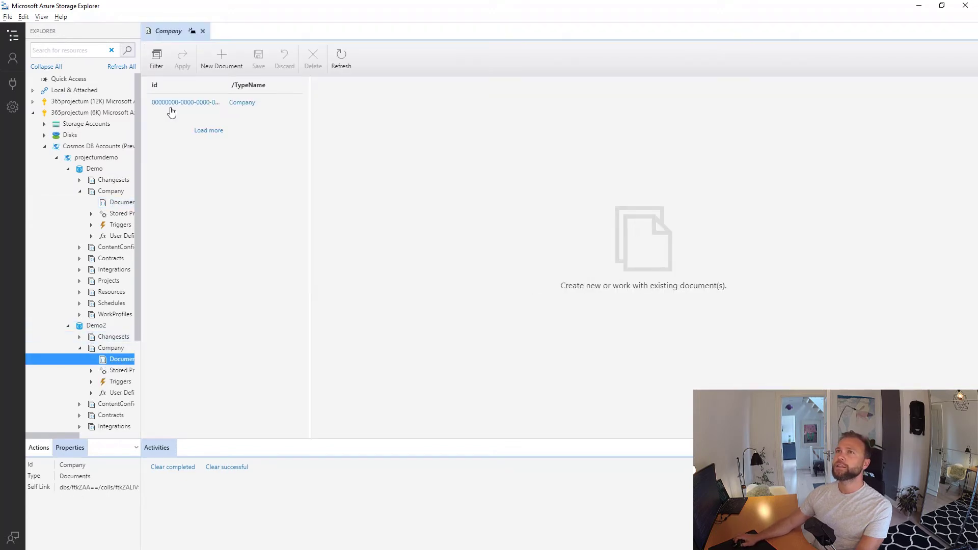
pyautogui.click(172, 105)
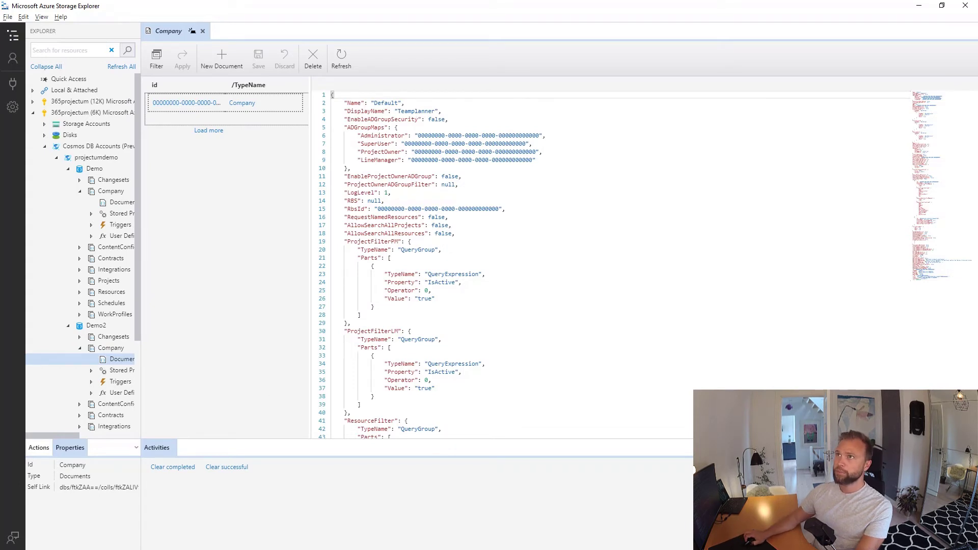
# - Close the Teamplanner browser window and return to the Clone Tool's source connection details
pyautogui.hotkey('alt', 'Tab')
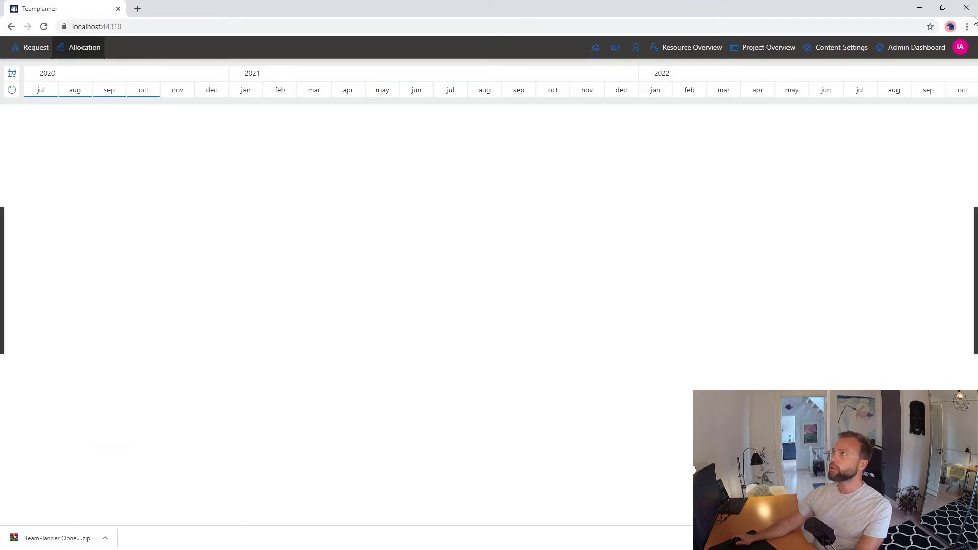
pyautogui.click(966, 8)
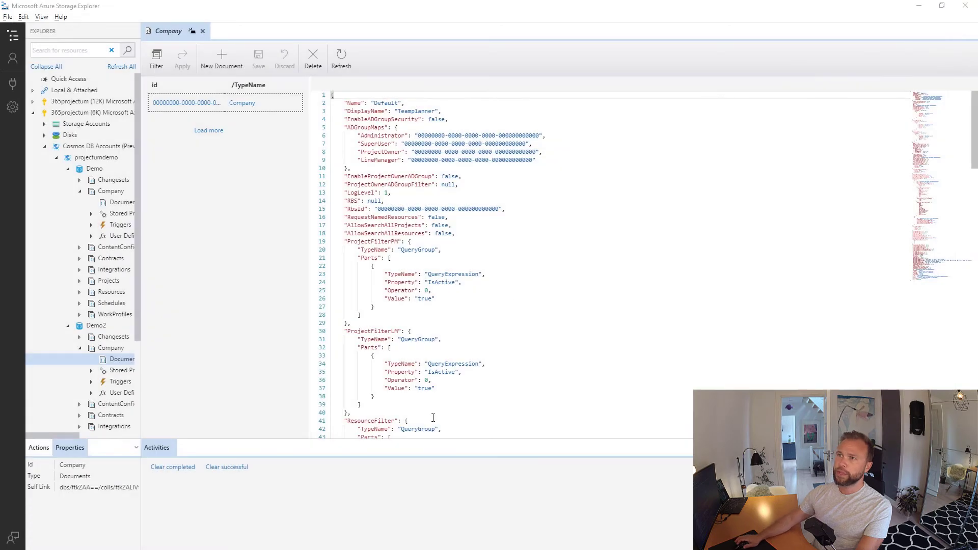
pyautogui.hotkey('alt', 'Tab')
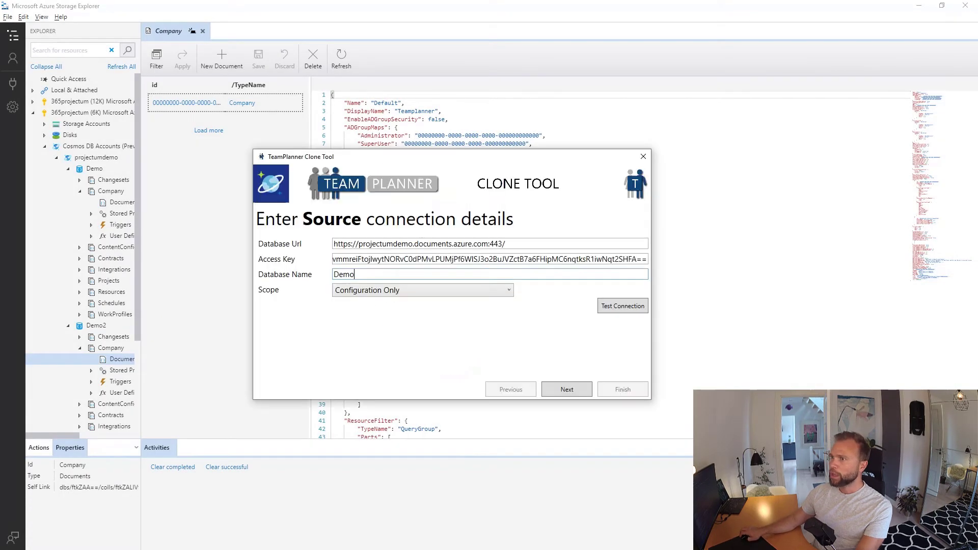
pyautogui.click(561, 389)
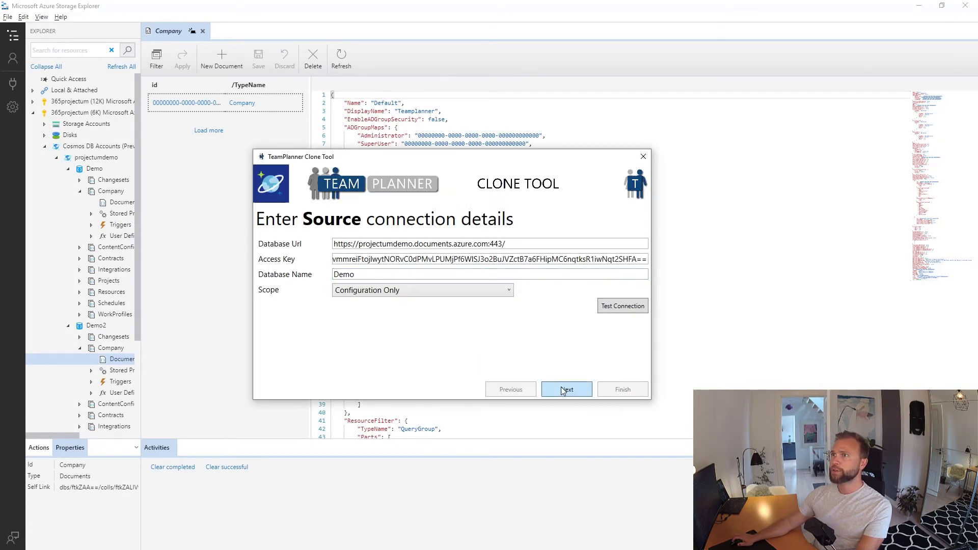
pyautogui.click(357, 275)
pyautogui.write('Demo2')
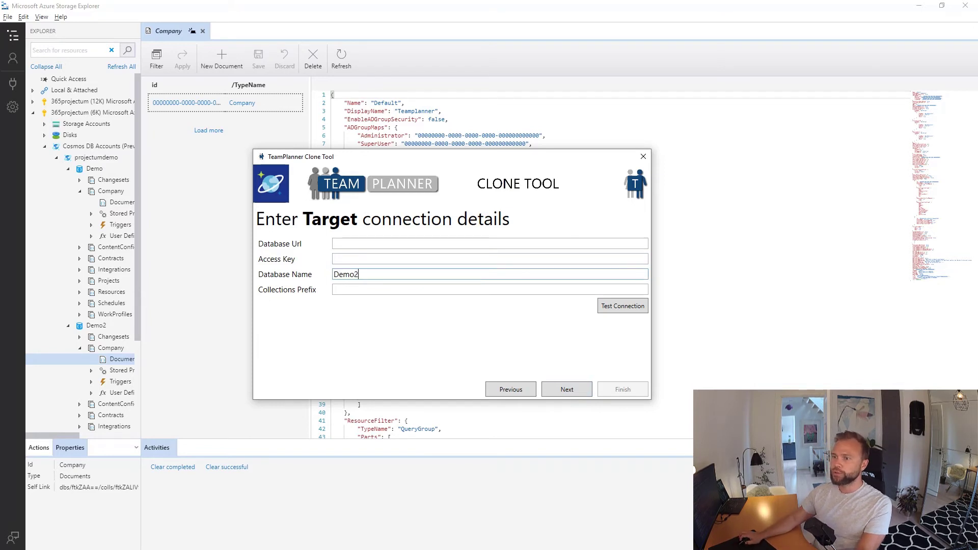
pyautogui.hotkey('alt', 'Tab')
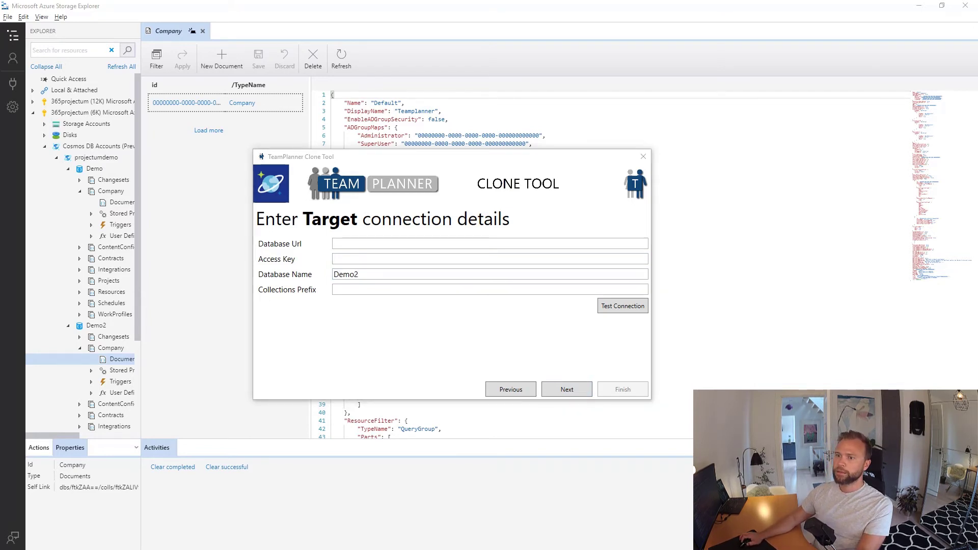
pyautogui.click(353, 243)
pyautogui.write('https://projectumdemo.documents.azure.com:443/')
pyautogui.hotkey('alt', 'Tab')
pyautogui.click(372, 258)
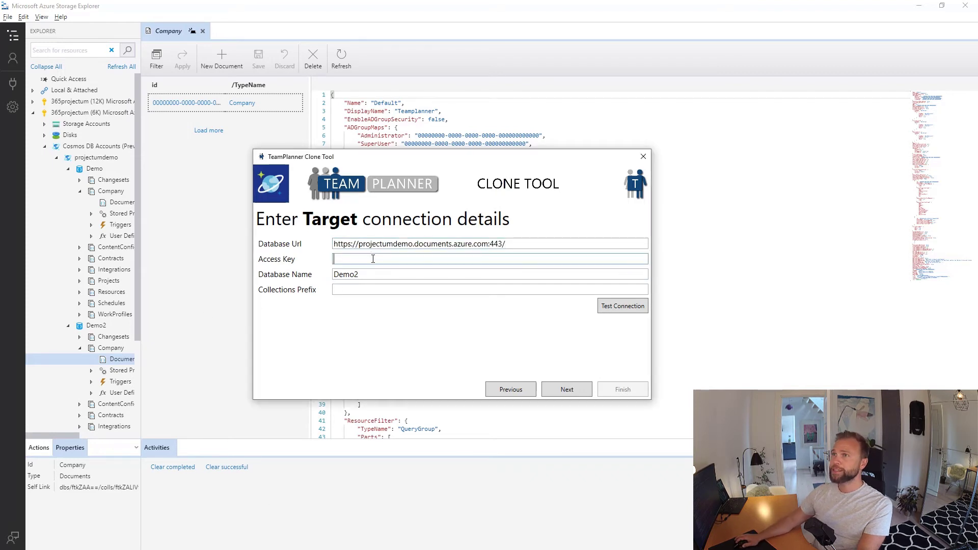
pyautogui.hotkey('ctrl', 'v')
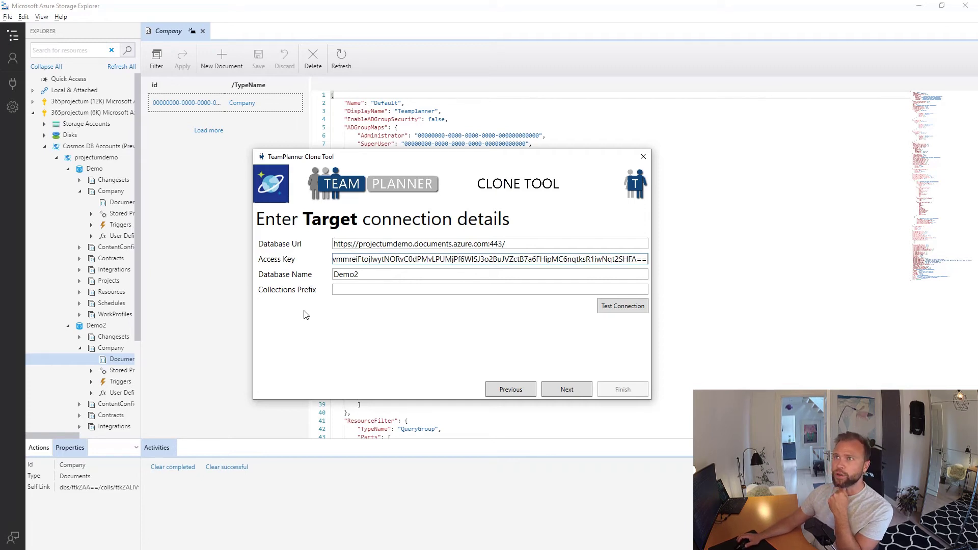
pyautogui.click(346, 290)
pyautogui.write('20200728')
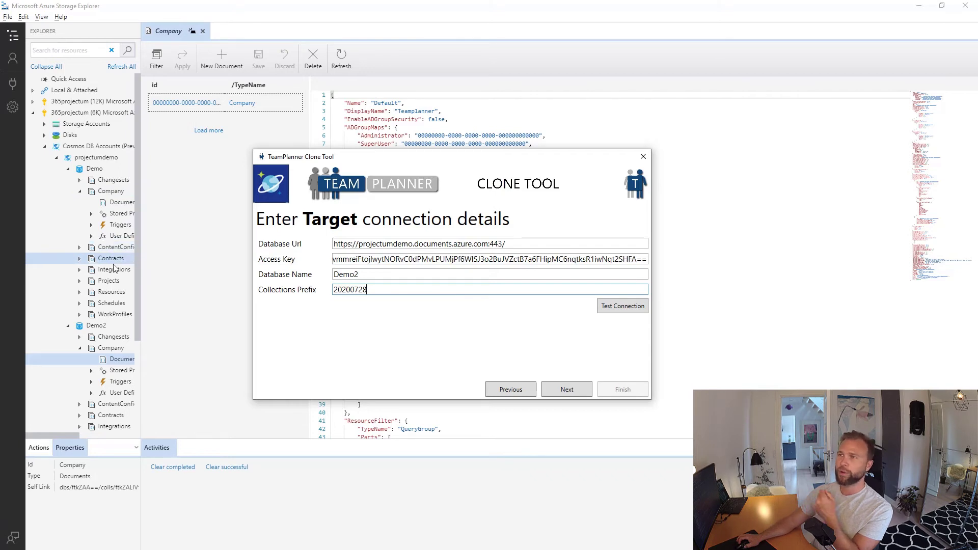
pyautogui.moveTo(379, 289); pyautogui.dragTo(319, 294)
pyautogui.press('BackSpace')
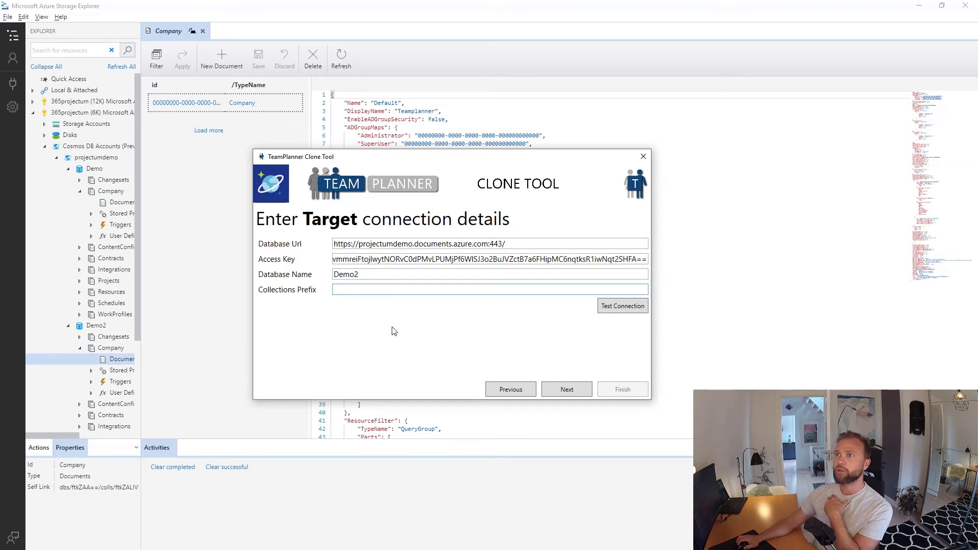
# - Run the configuration migration to Demo2 with the default copy options and no anonymization rules, and finish the Clone Tool wizard
pyautogui.click(585, 395)
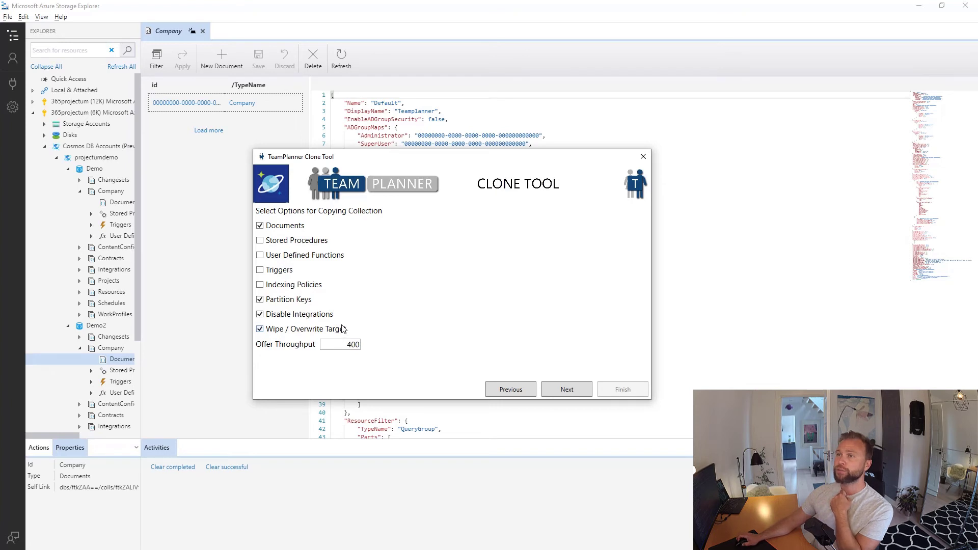
pyautogui.click(562, 390)
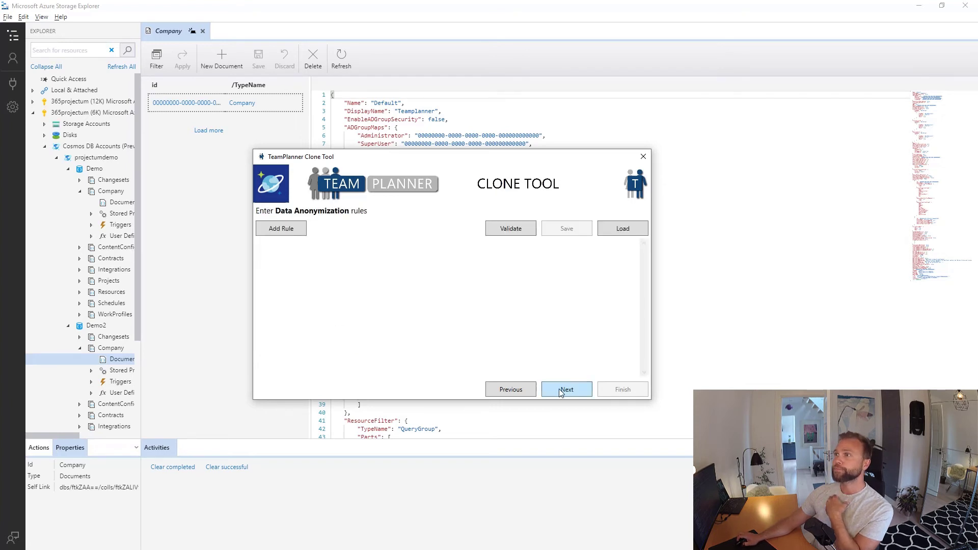
pyautogui.click(561, 389)
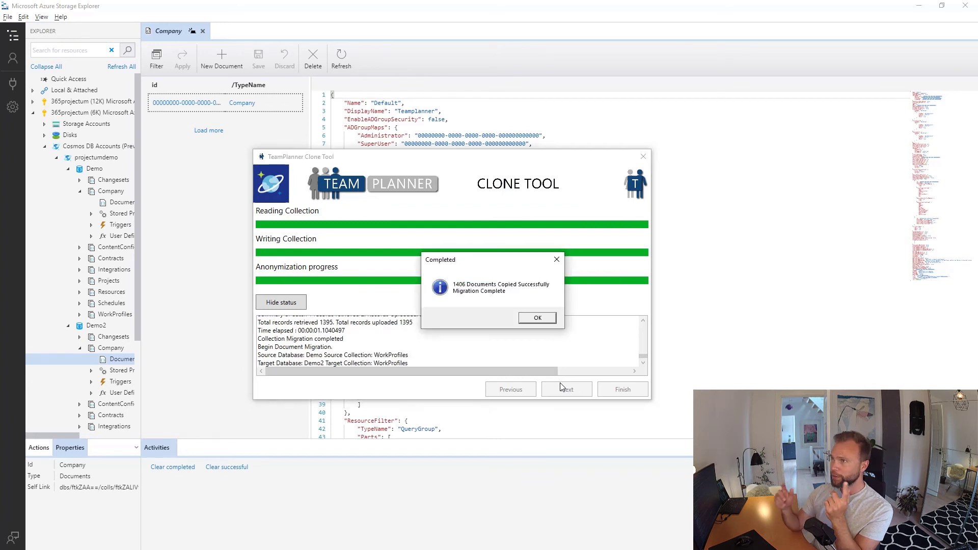
pyautogui.click(535, 318)
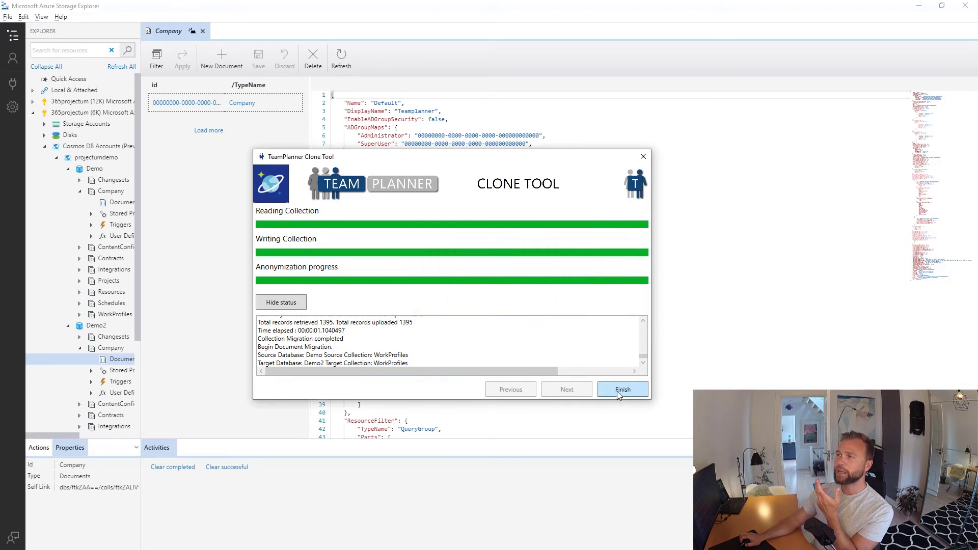
pyautogui.click(621, 390)
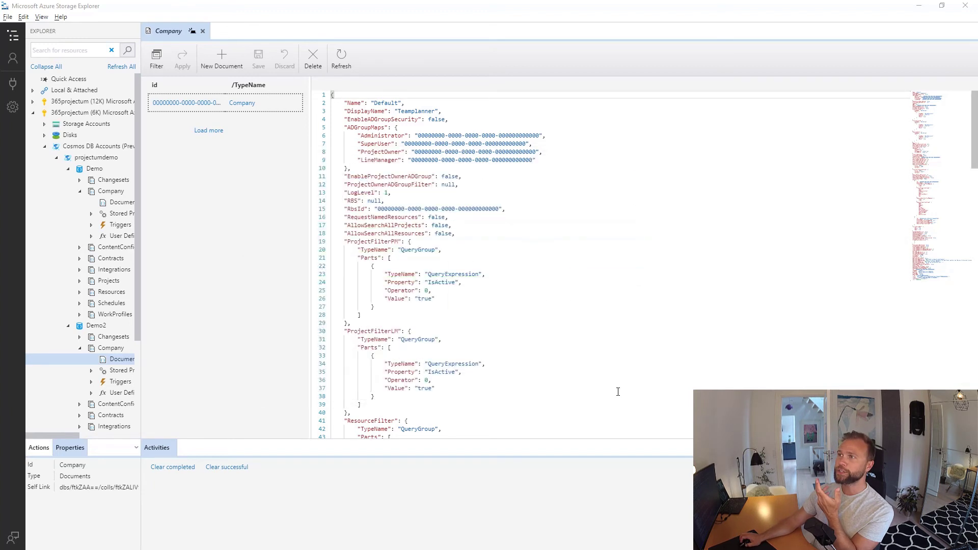
# - Reopen the Company document in the Demo2 database, examine its DisplayName and migrated configuration, and close the document view
pyautogui.click(80, 349)
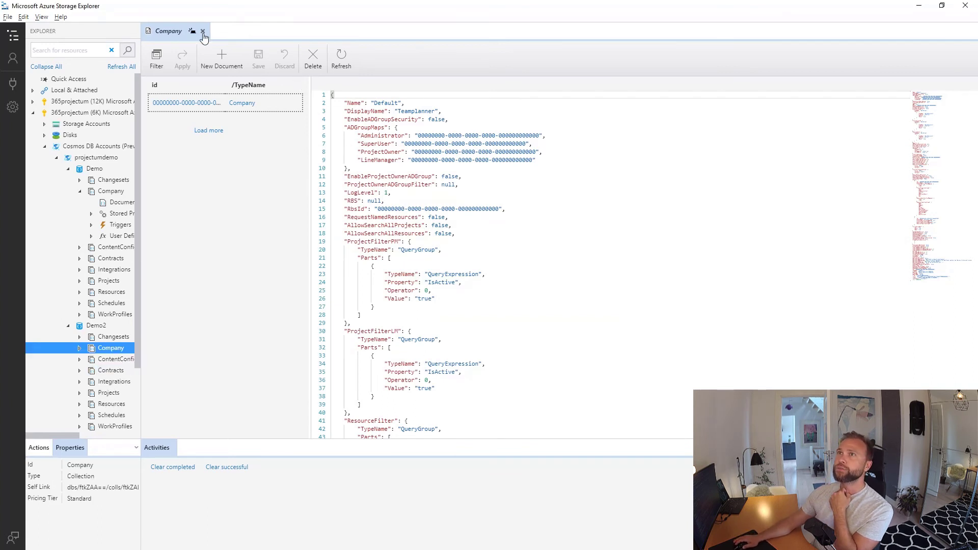
pyautogui.click(203, 33)
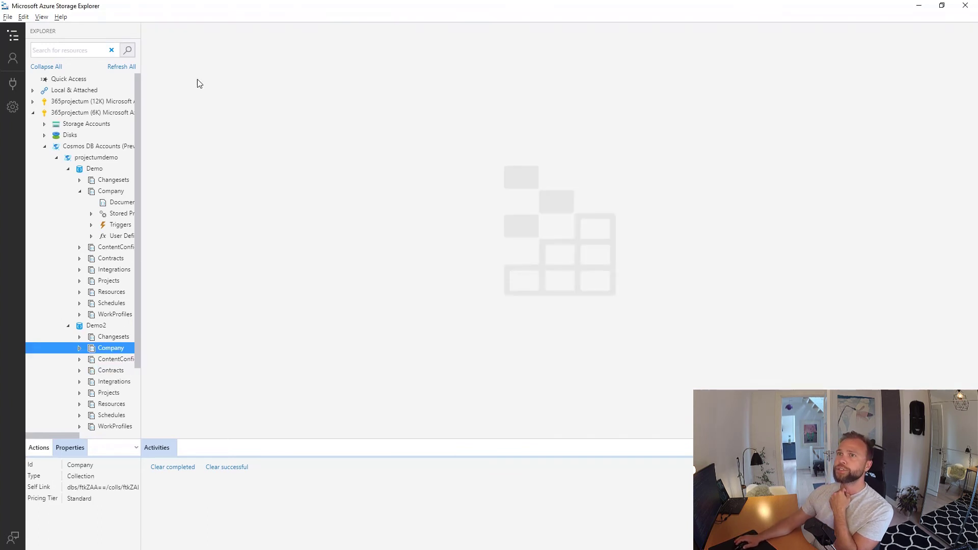
pyautogui.click(79, 349)
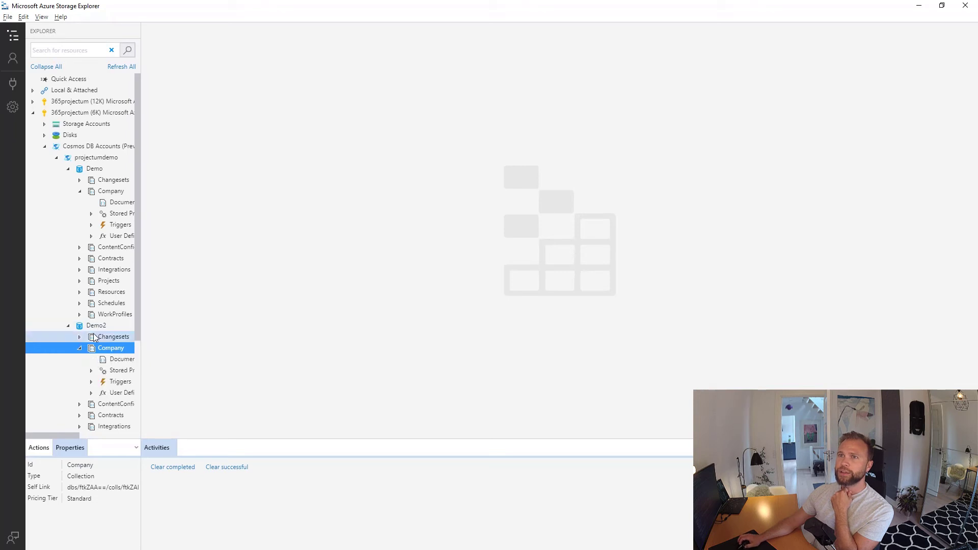
pyautogui.click(114, 359)
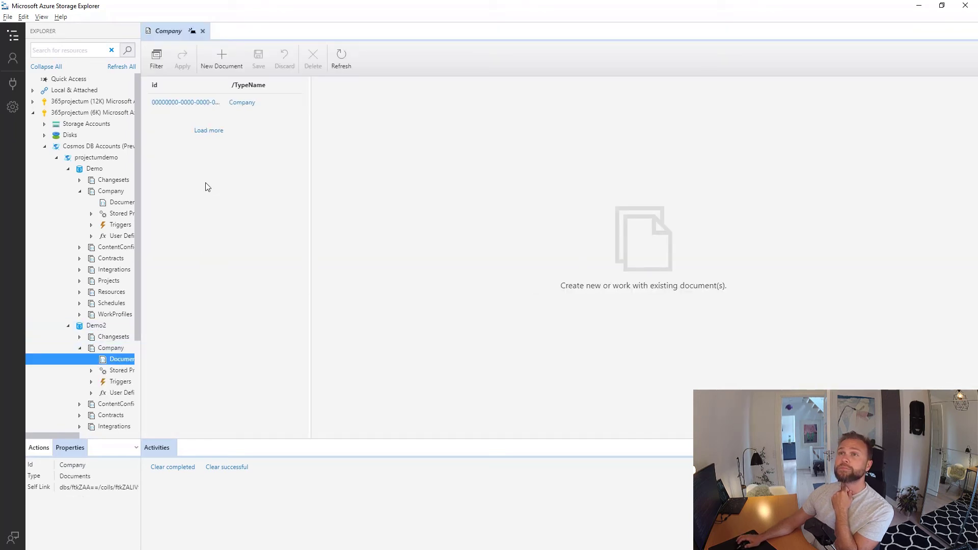
pyautogui.click(202, 103)
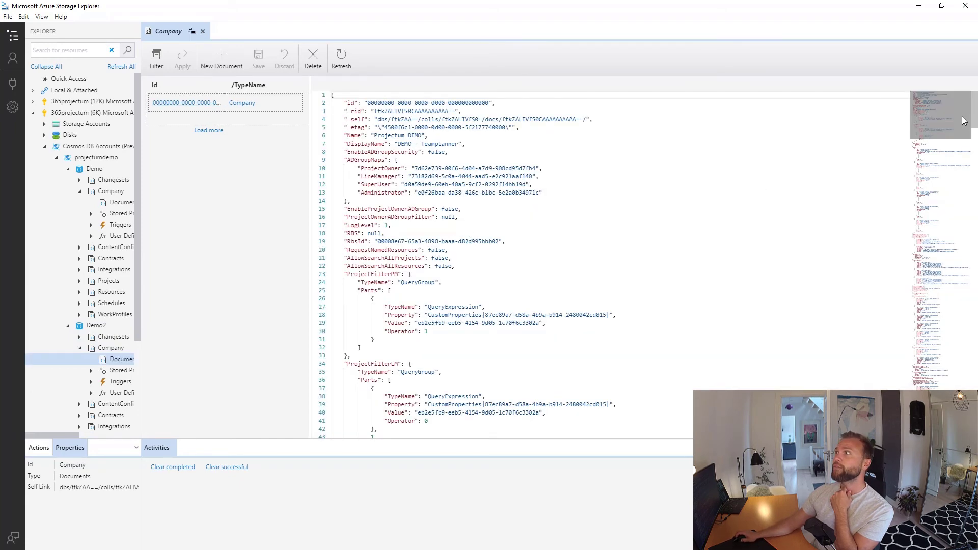
pyautogui.scroll(-3, 974, 117)
pyautogui.scroll(3, 975, 117)
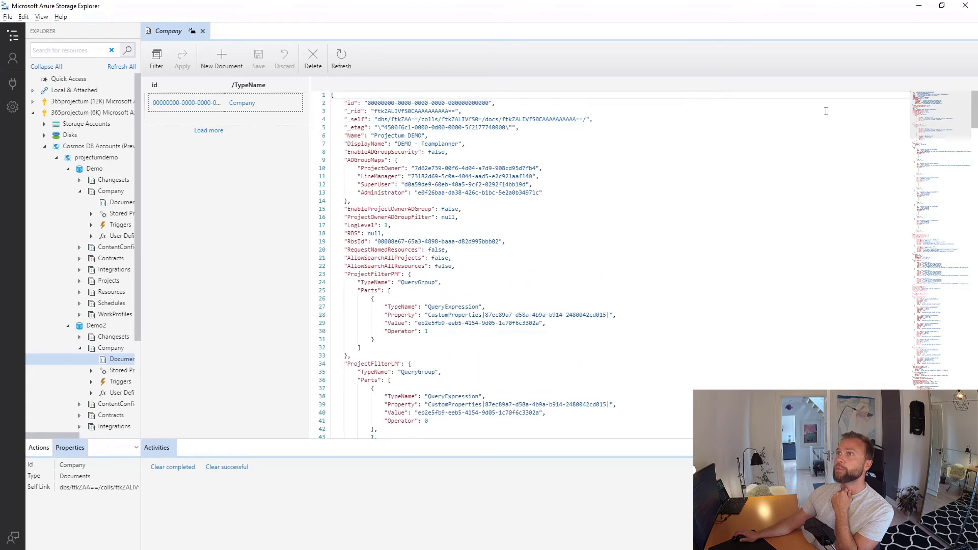
pyautogui.moveTo(398, 143); pyautogui.dragTo(456, 144)
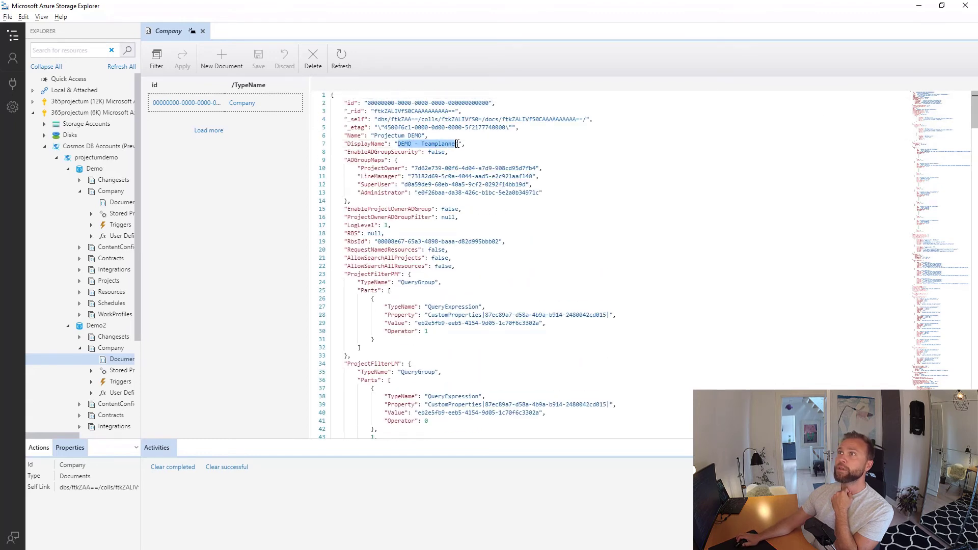
pyautogui.click(424, 145)
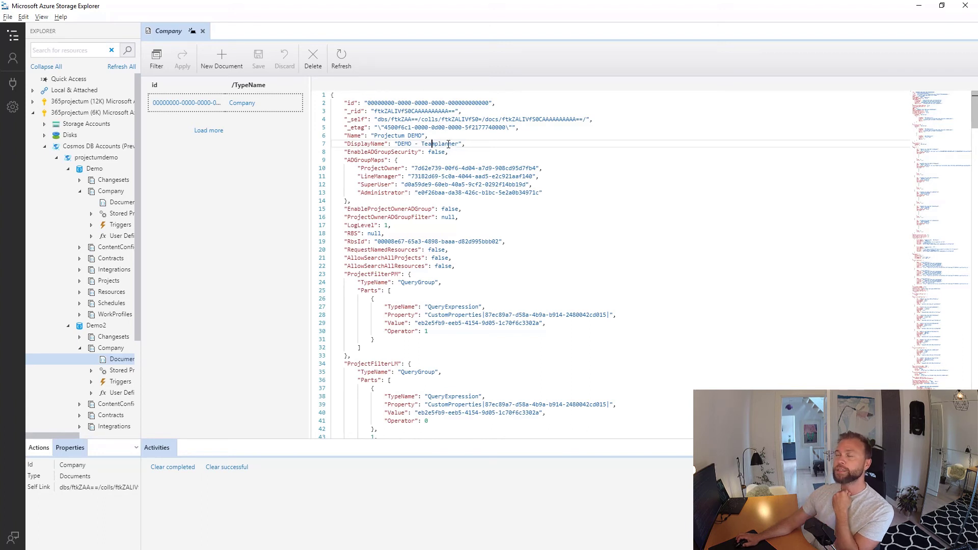
pyautogui.click(203, 31)
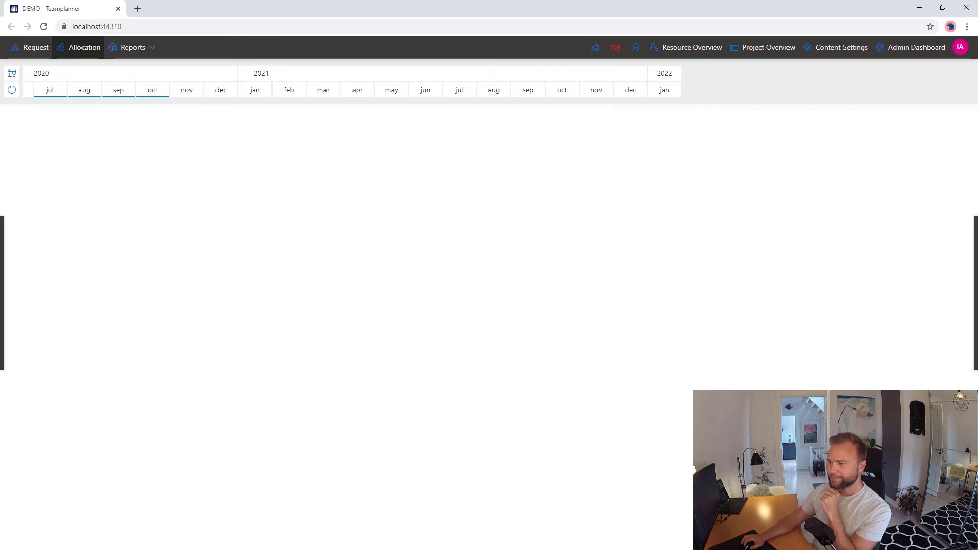
# - Switch to a fresh TeamPlanner Clone Tool window, reposition it, and start on the source connection's Database Url
pyautogui.hotkey('alt', 'Tab')
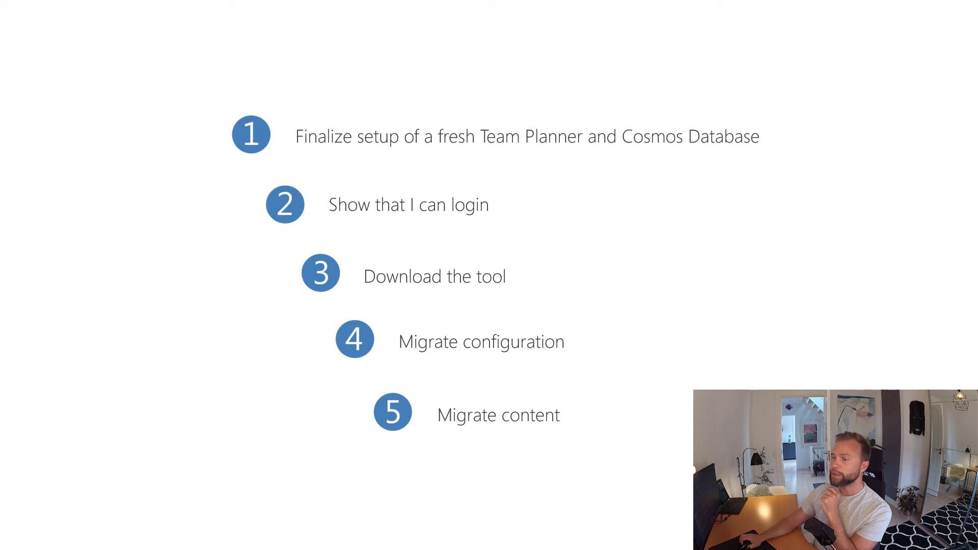
pyautogui.moveTo(578, 218); pyautogui.dragTo(430, 131)
pyautogui.click(365, 218)
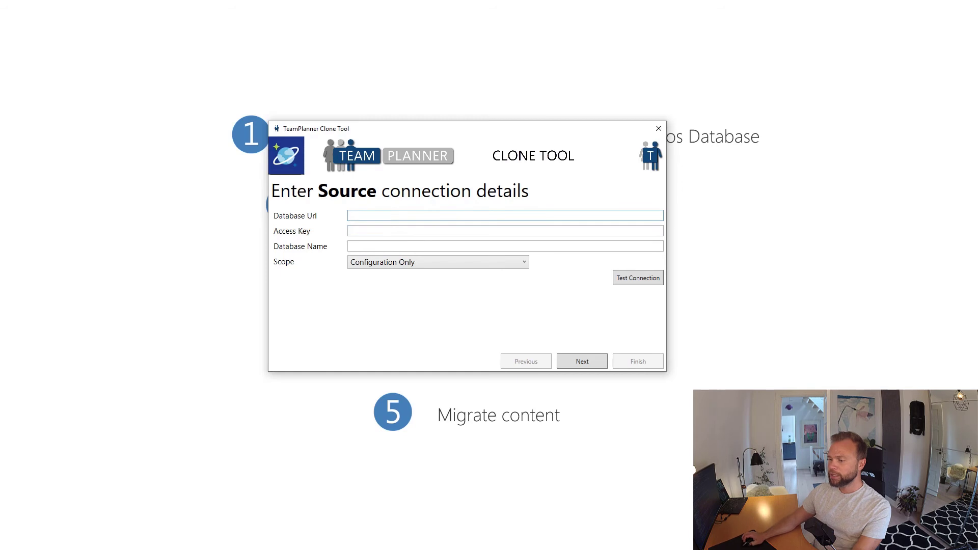